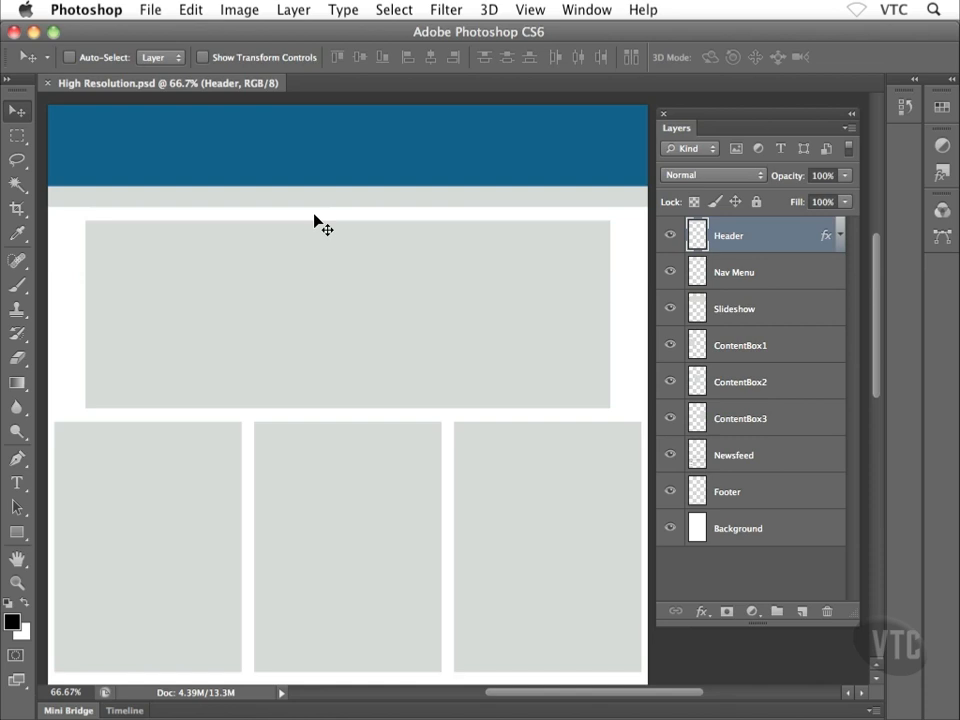
# Switch to Finder, hide the other applications and open Logo and Text.ai from the Work Files folder in Illustrator
pyautogui.press('super+Tab')
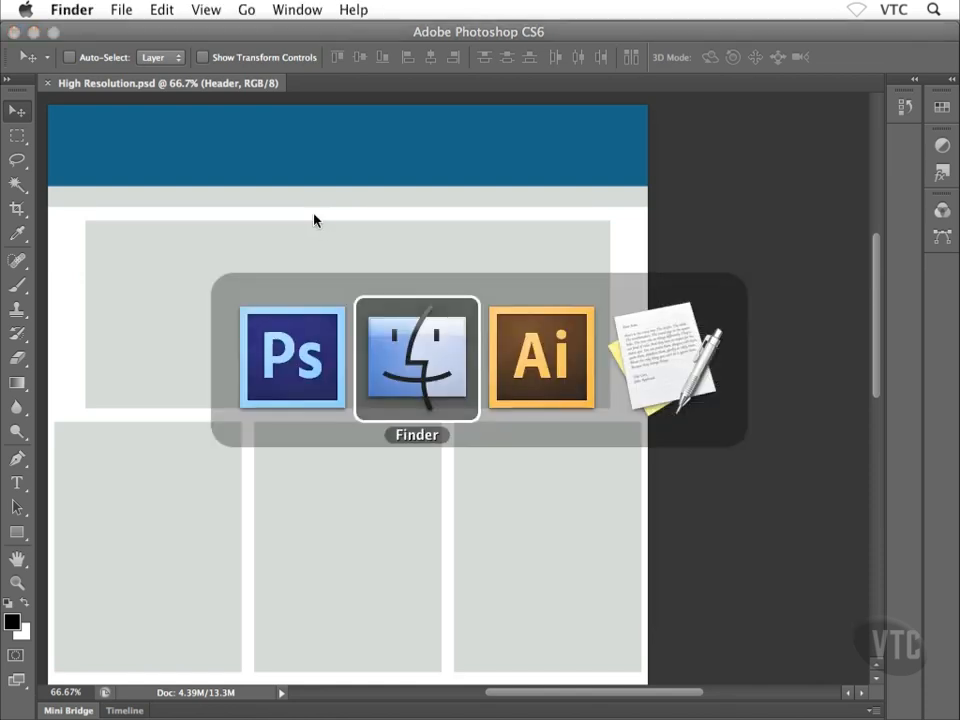
pyautogui.press('super+alt+h')
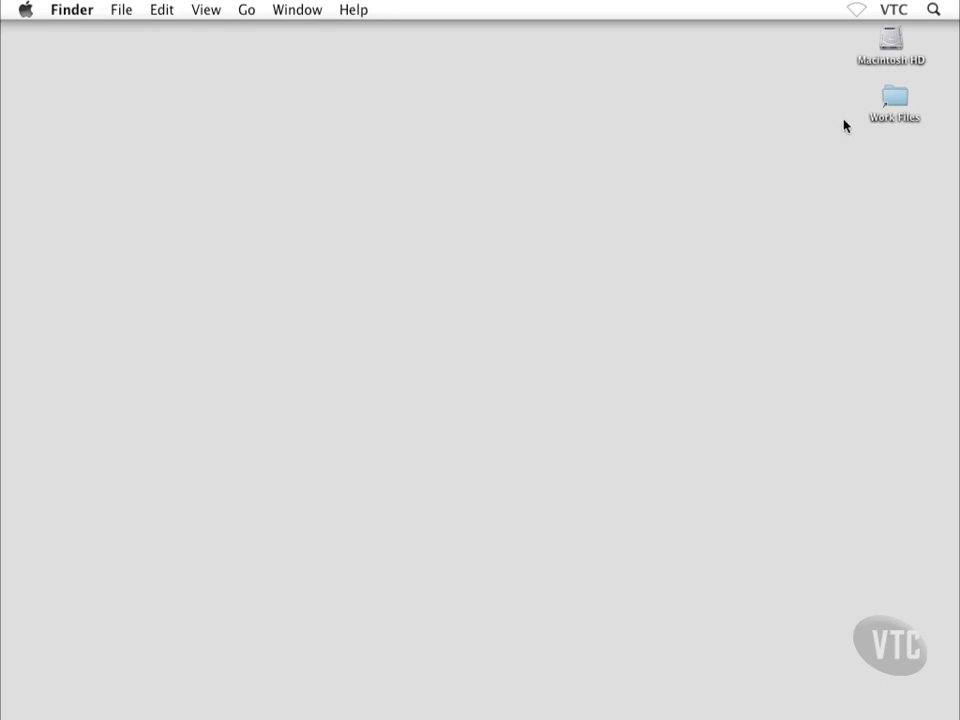
pyautogui.doubleClick(886, 98)
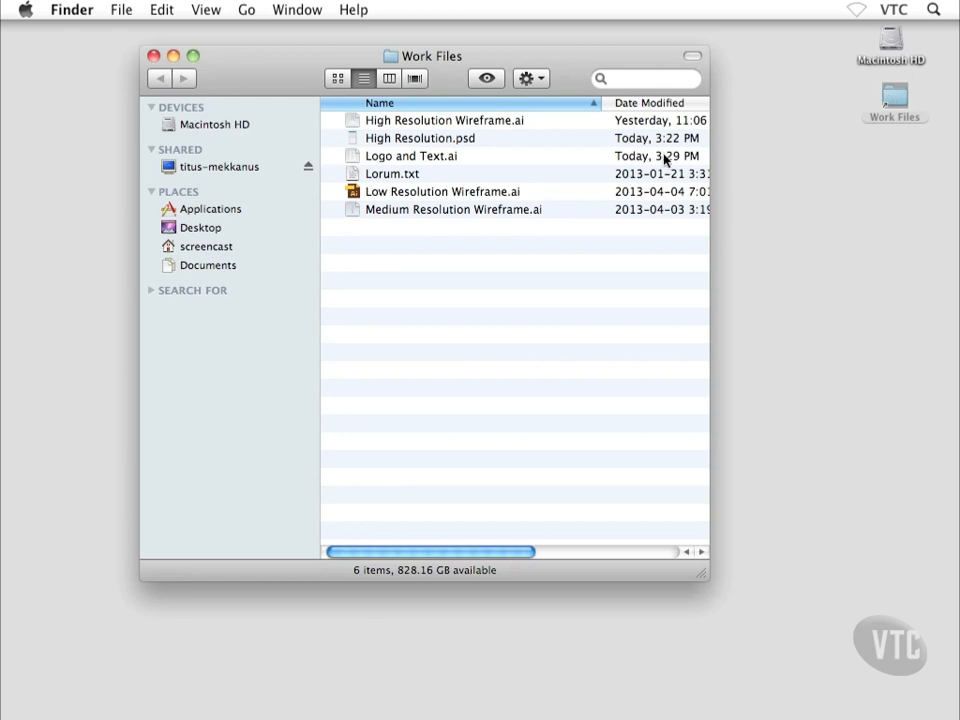
pyautogui.click(420, 156)
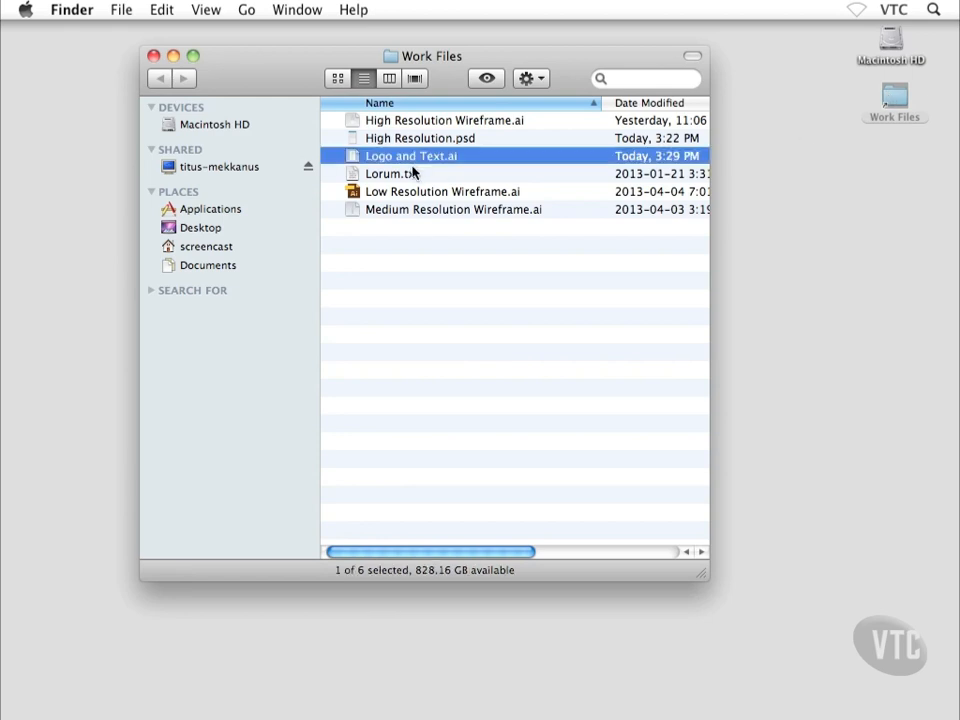
pyautogui.doubleClick(356, 160)
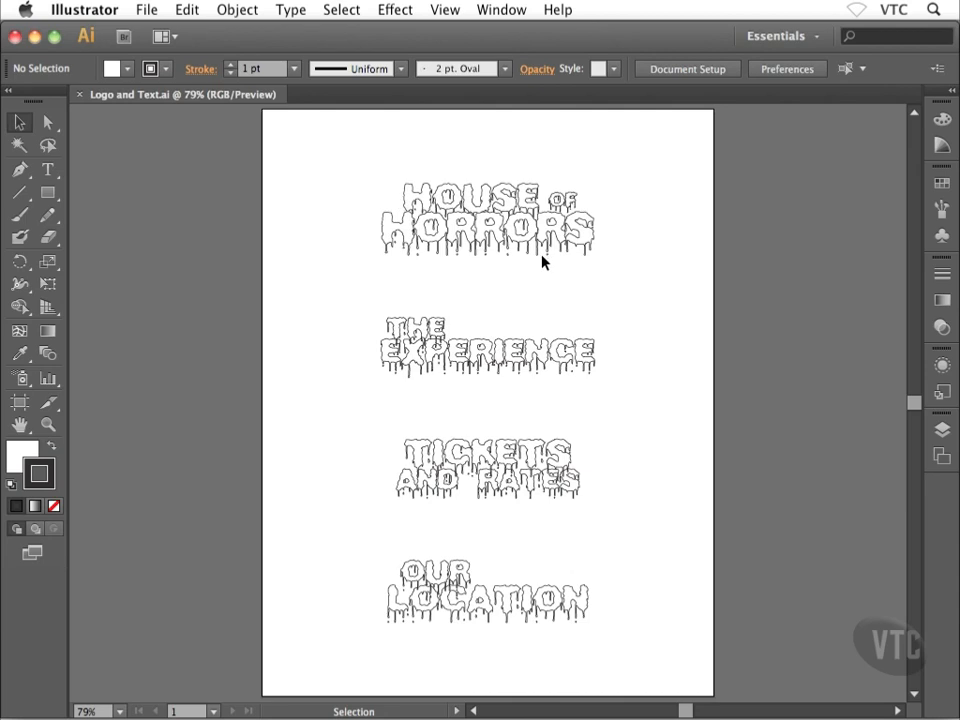
# Examine the House of Horrors logo and the three heading groups below it, finishing with a close view of the logo
pyautogui.moveTo(369, 174); pyautogui.dragTo(618, 262)
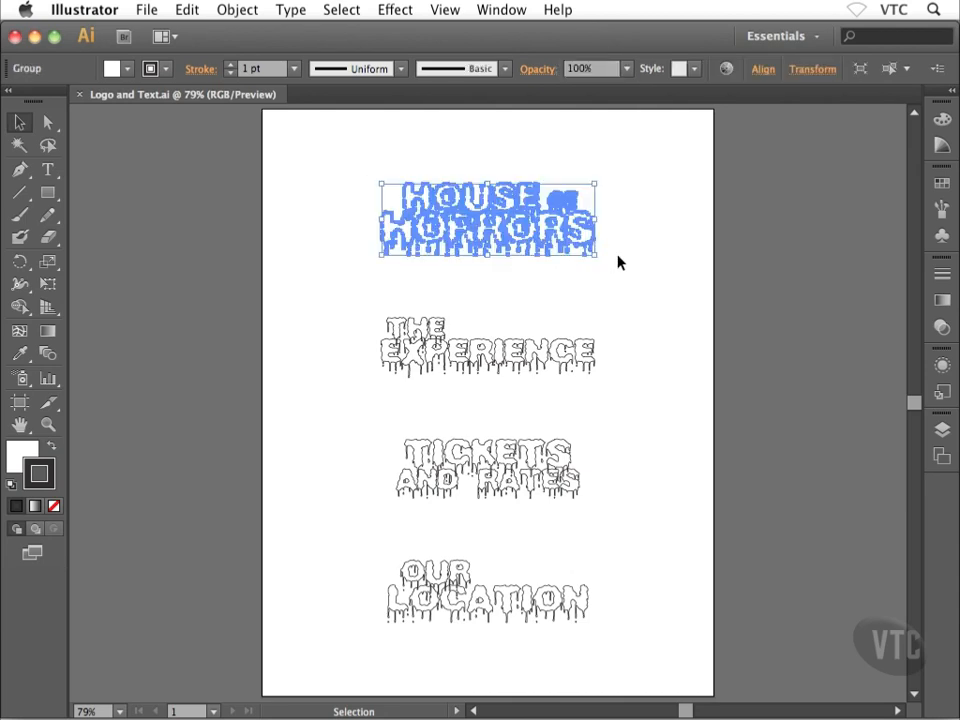
pyautogui.click(619, 266)
pyautogui.moveTo(350, 304); pyautogui.dragTo(508, 566)
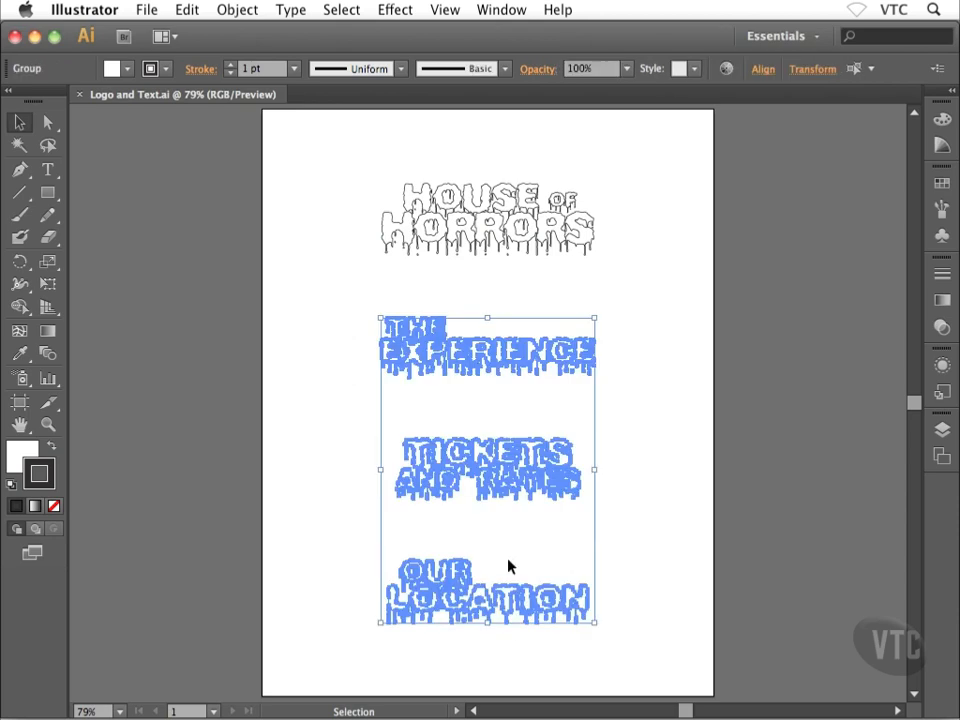
pyautogui.click(498, 419)
pyautogui.press('super+space')
pyautogui.moveTo(353, 157); pyautogui.dragTo(628, 289)
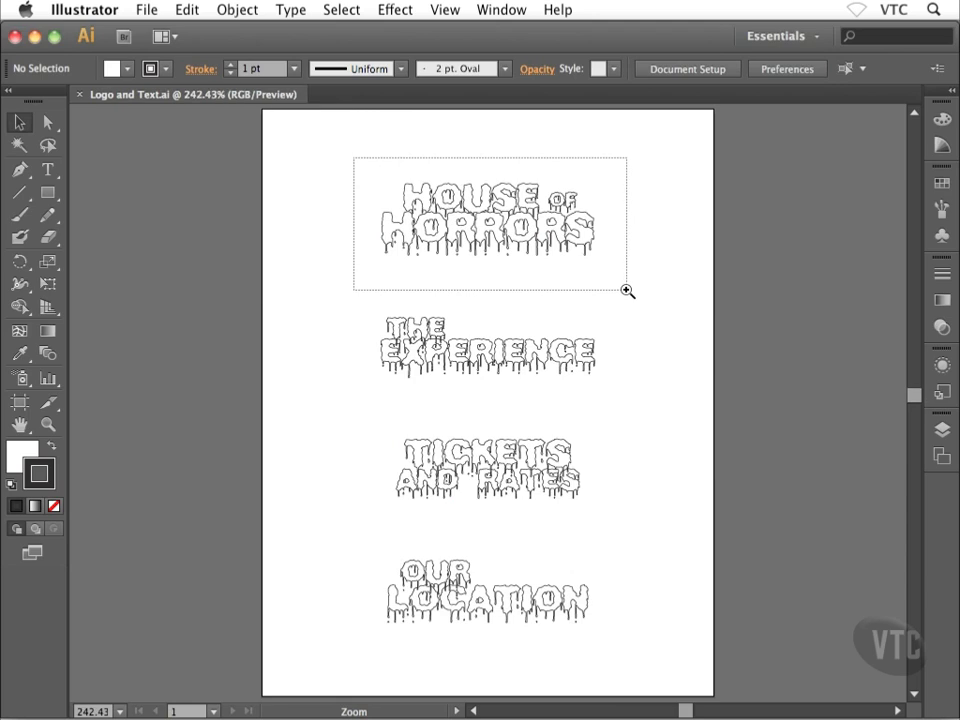
pyautogui.moveTo(504, 326); pyautogui.dragTo(454, 333)
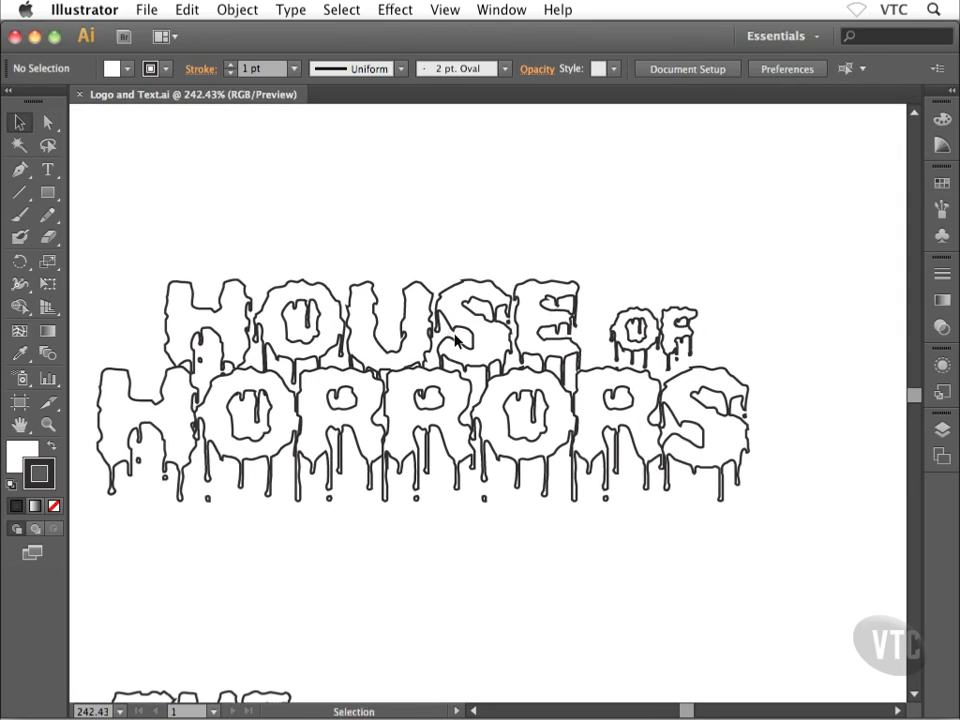
# Fill the House of Horrors logo with green, RGB 140, 200, 65
pyautogui.click(481, 334)
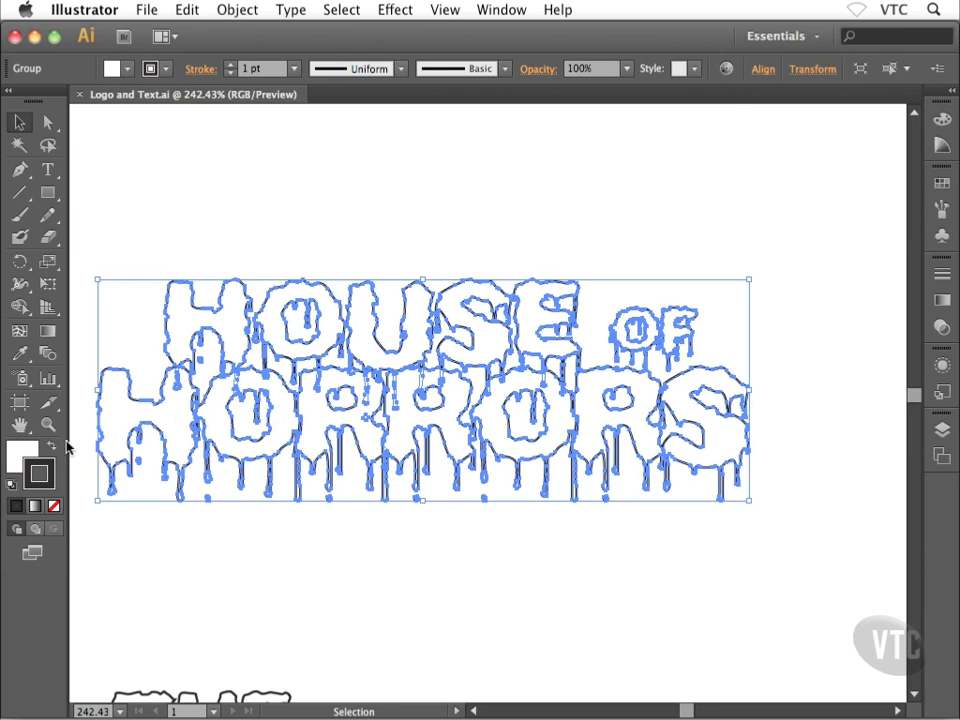
pyautogui.click(24, 452)
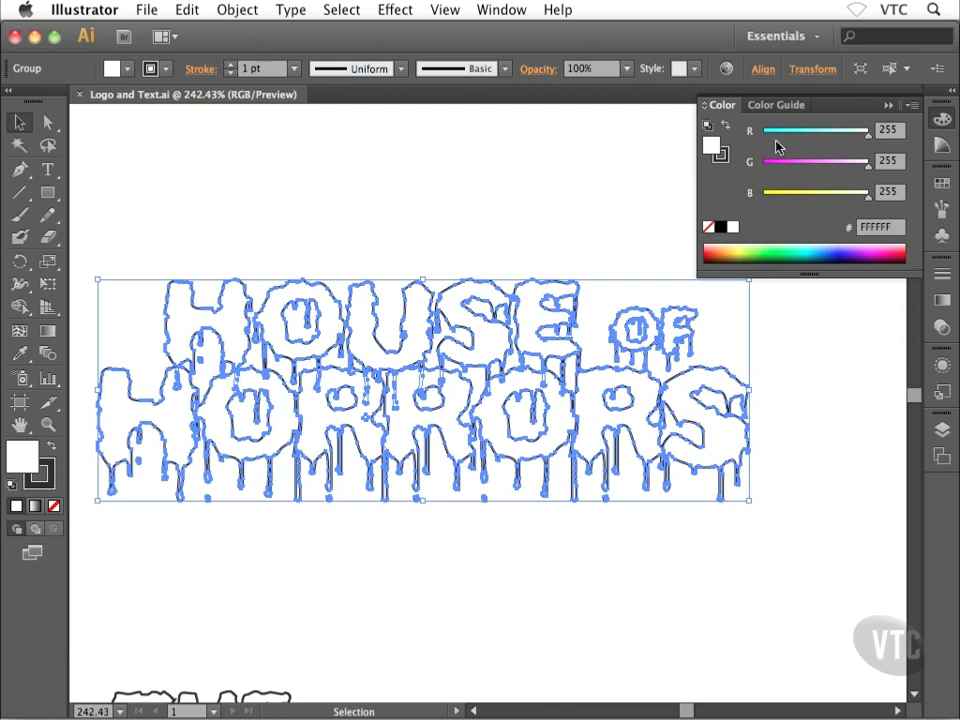
pyautogui.click(888, 130)
pyautogui.press('Tab')
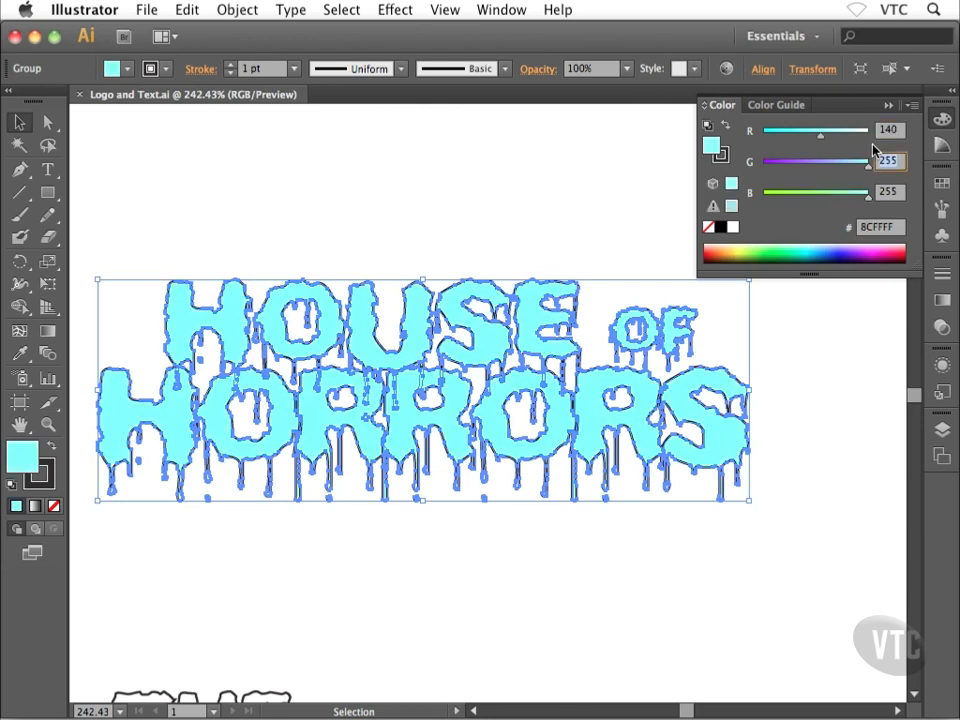
pyautogui.write('200')
pyautogui.press('Tab')
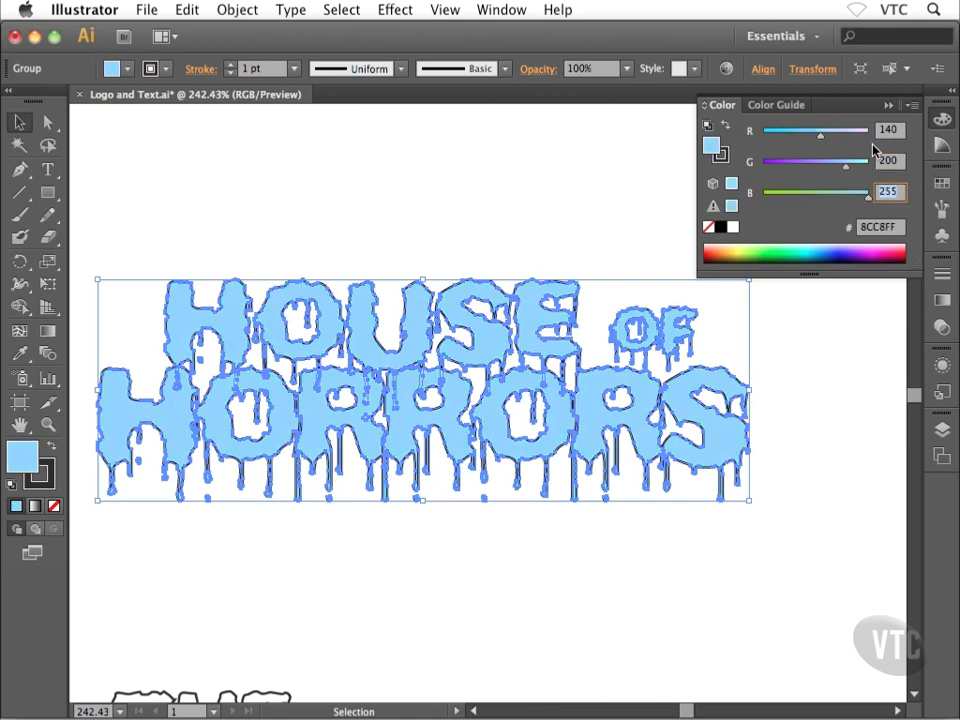
pyautogui.write('65')
pyautogui.press('Tab')
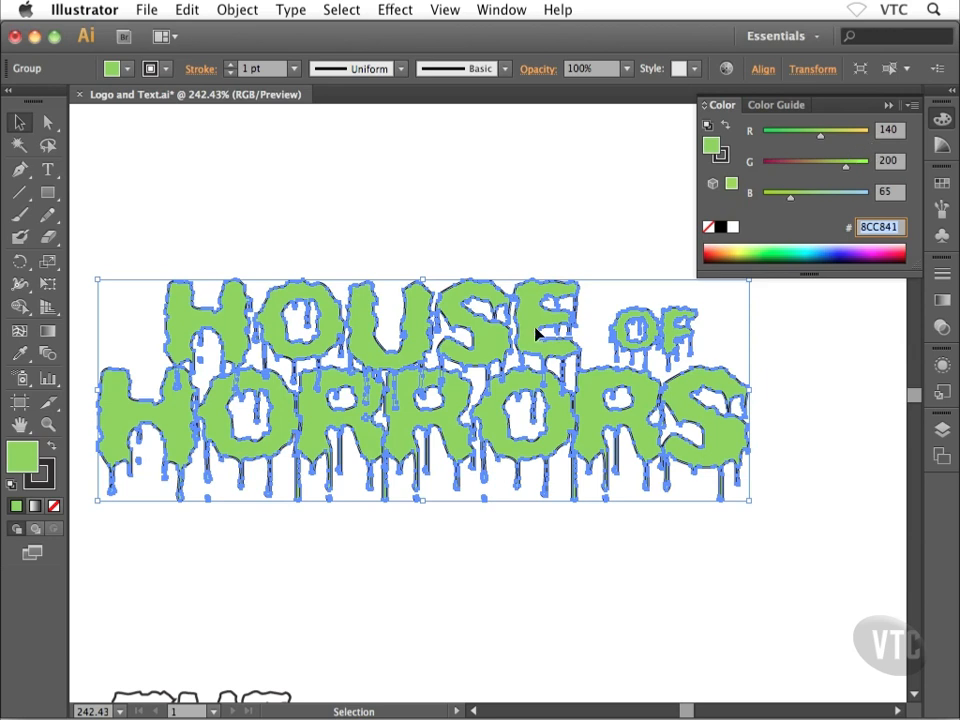
pyautogui.click(536, 244)
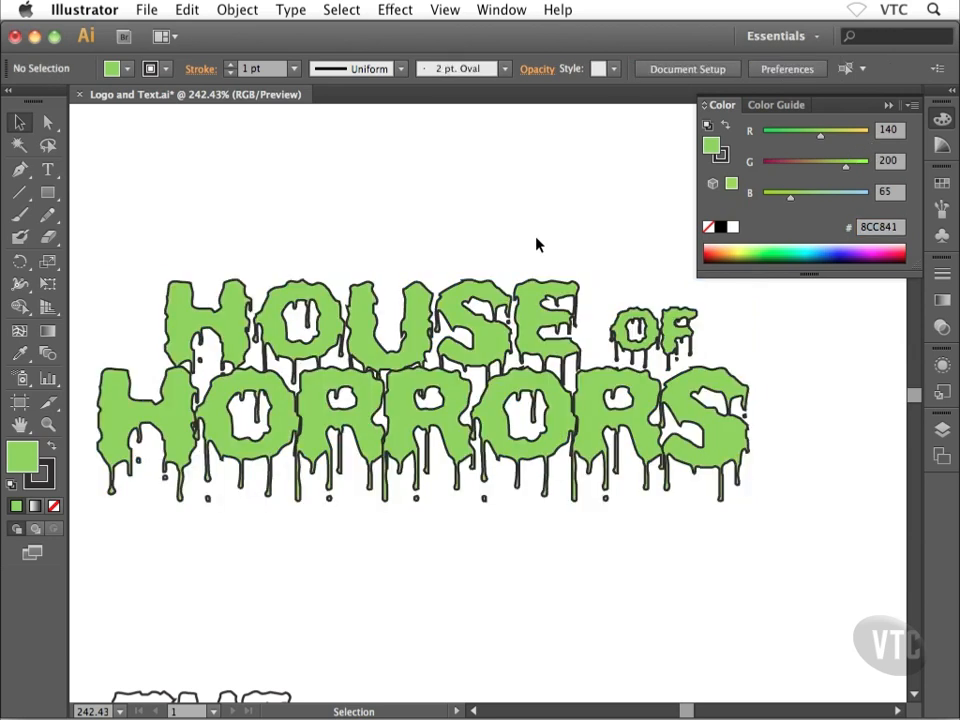
# Show the Appearance settings for the House of Horrors logo group and add a new stroke to it
pyautogui.click(531, 330)
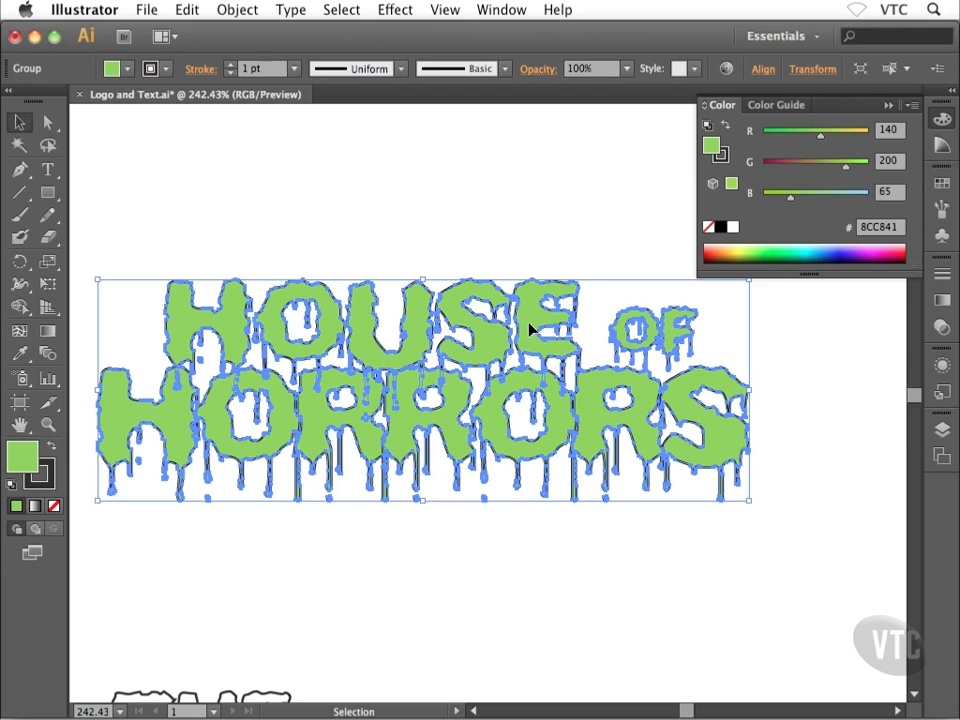
pyautogui.click(500, 11)
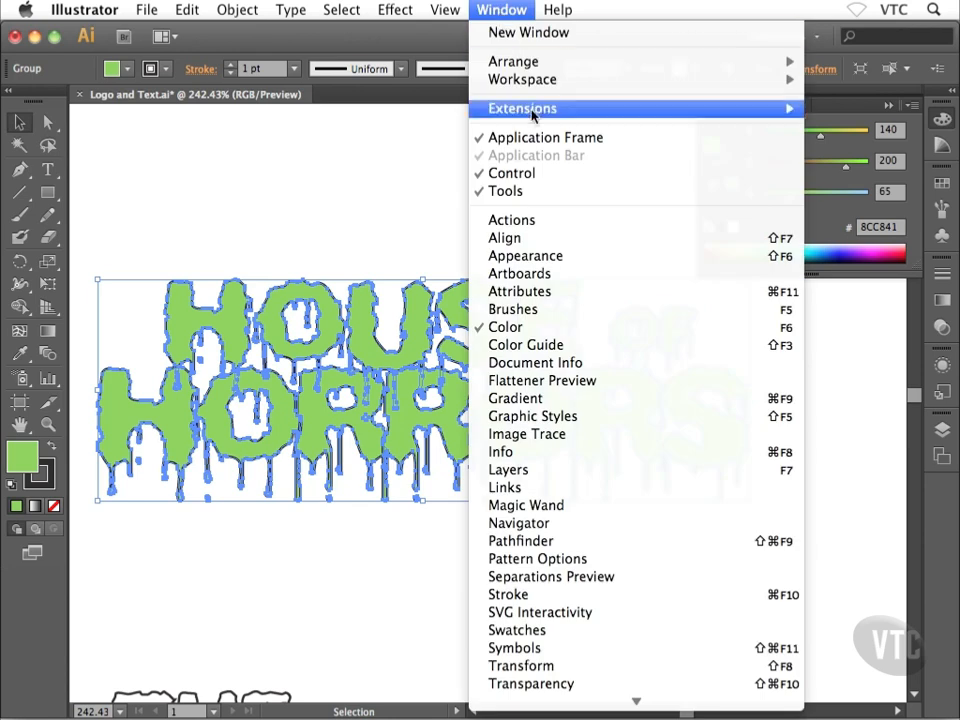
pyautogui.click(526, 256)
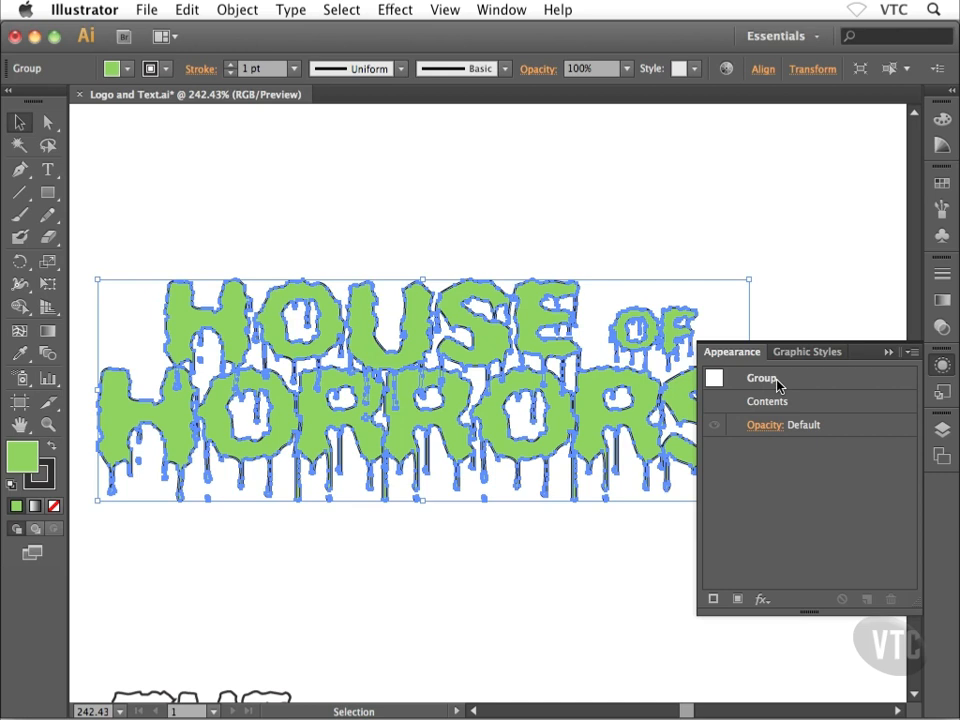
pyautogui.click(911, 354)
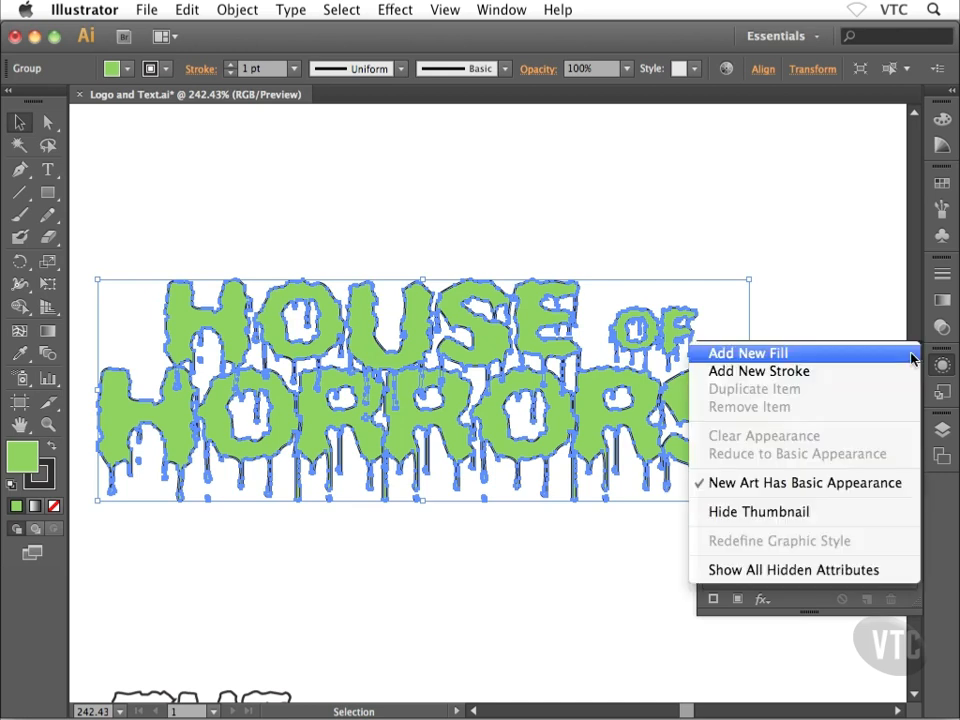
pyautogui.click(760, 372)
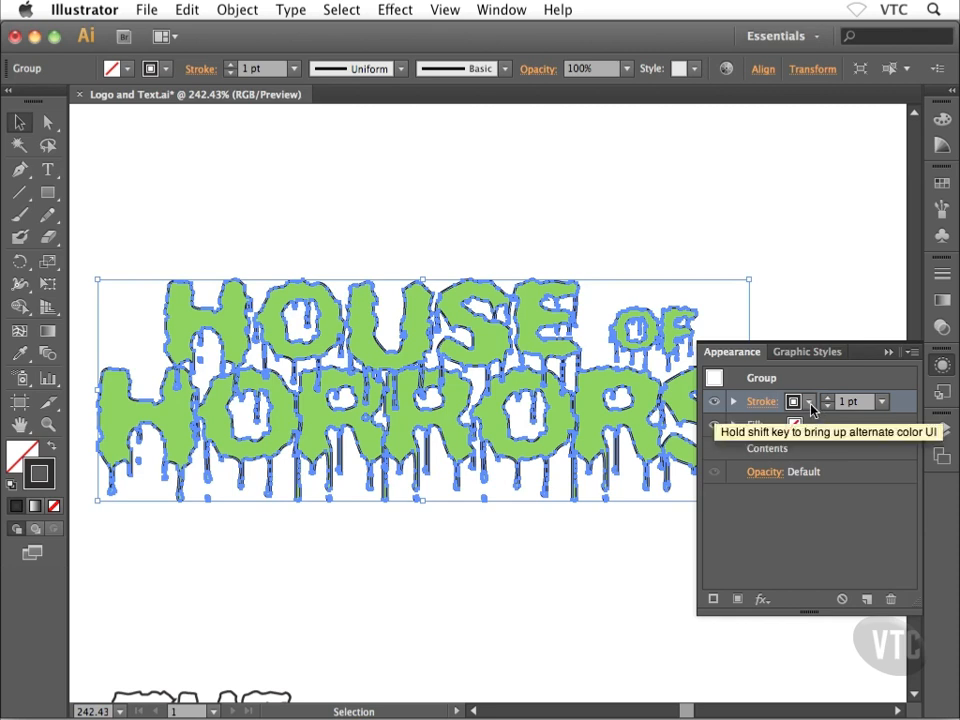
# Colour the logo group's new stroke orange, RGB 240, 120, 30
pyautogui.click(808, 404)
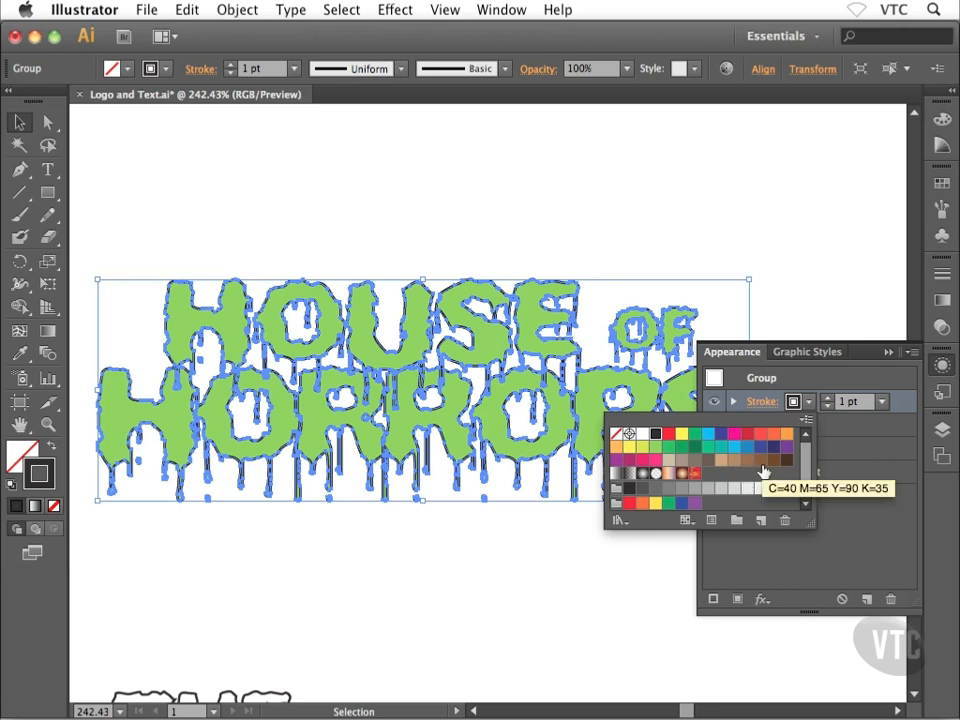
pyautogui.click(793, 403)
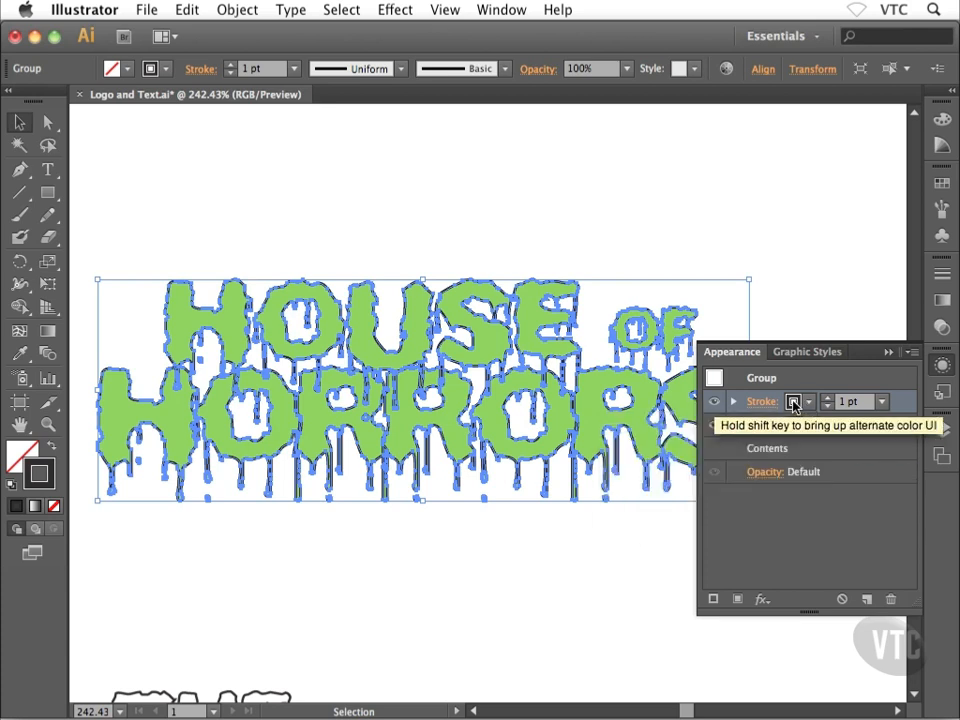
pyautogui.keyDown('shift'); pyautogui.click(793, 403); pyautogui.keyUp('shift')
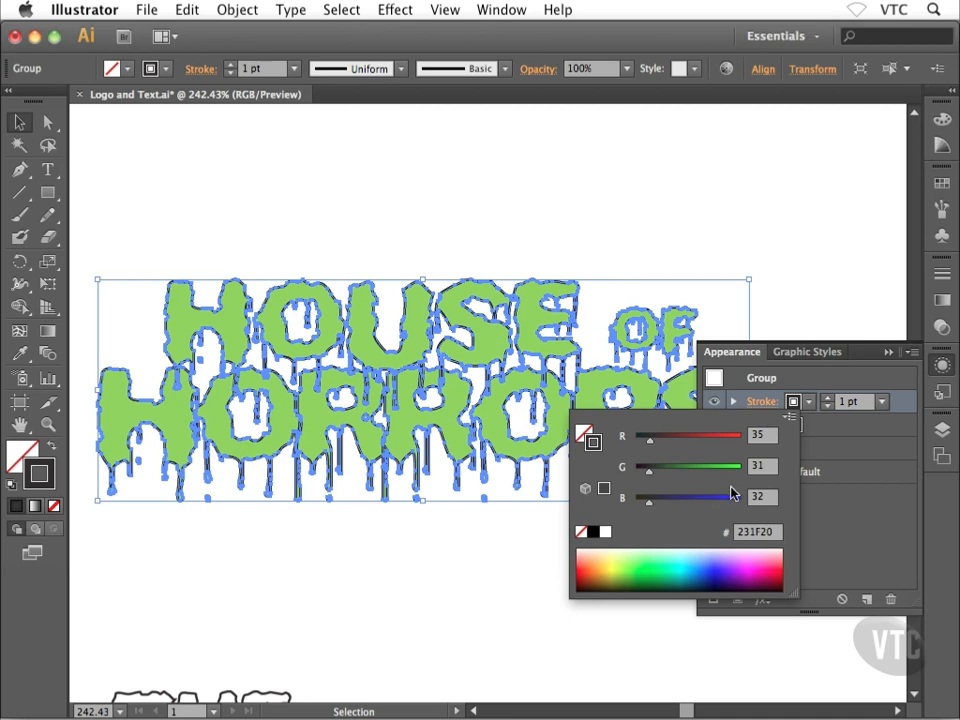
pyautogui.click(764, 437)
pyautogui.write('240')
pyautogui.press('Tab')
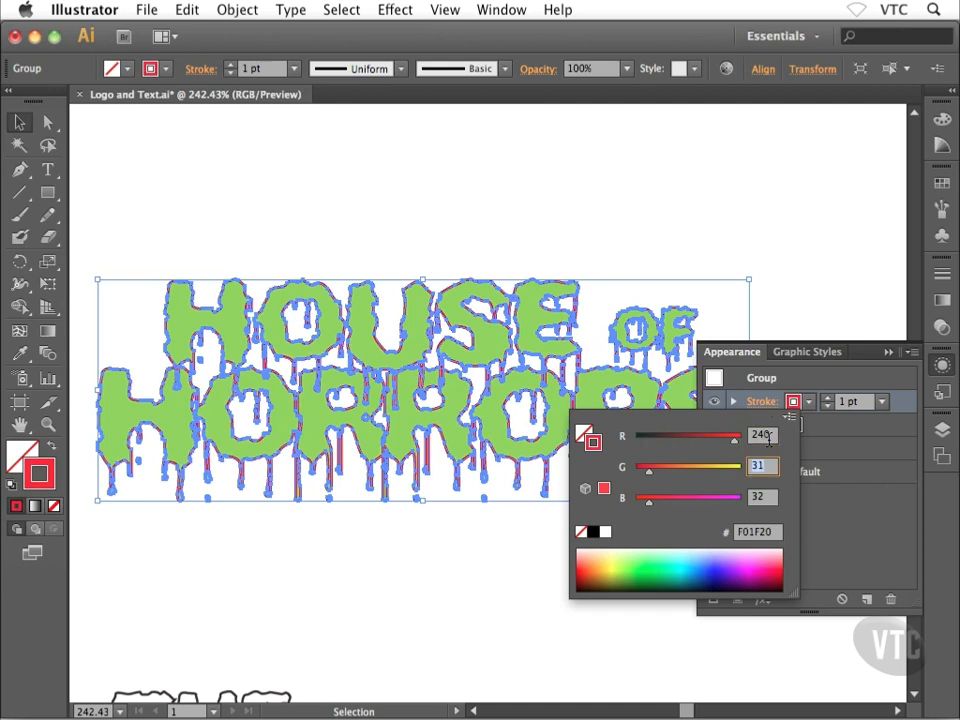
pyautogui.write('120')
pyautogui.press('Tab')
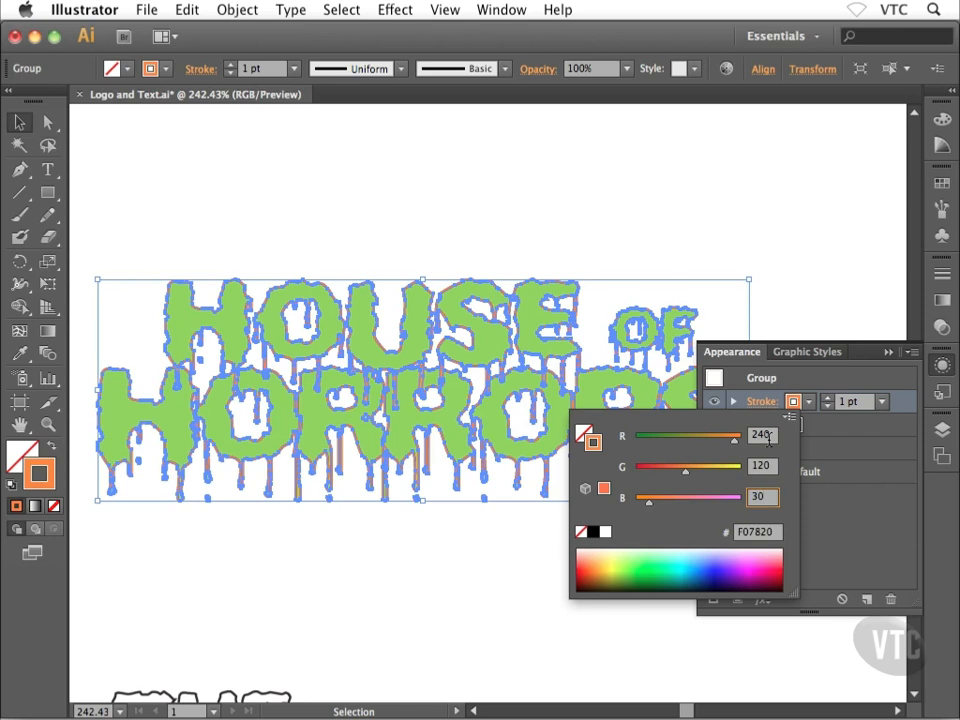
pyautogui.press('Return')
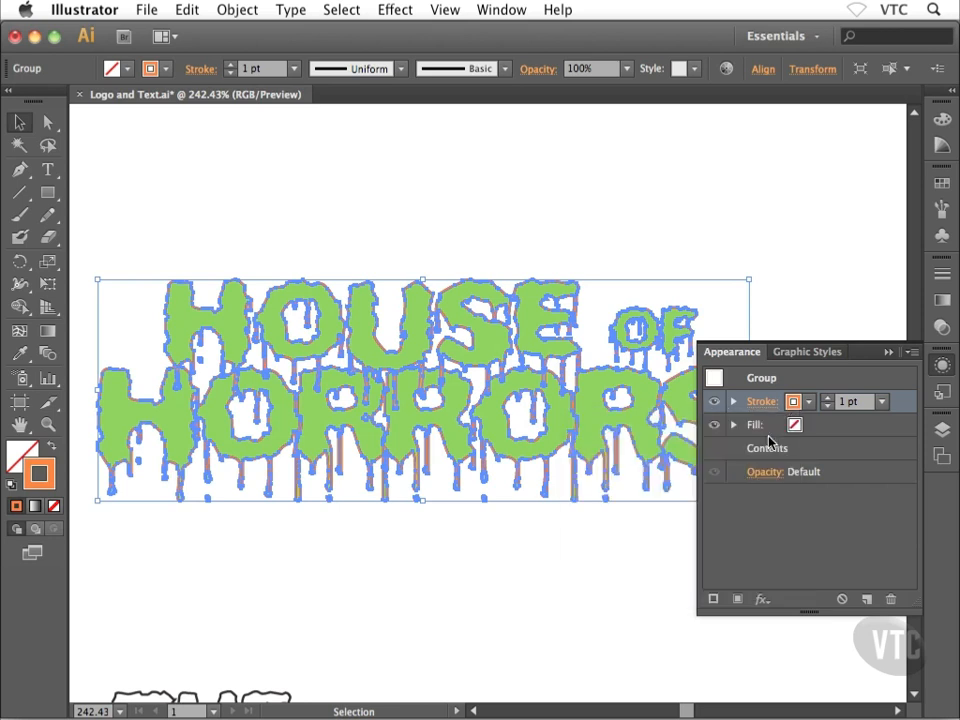
# Set the orange stroke's weight to 4 pt and deselect the logo
pyautogui.click(827, 399)
pyautogui.click(827, 399)
pyautogui.click(827, 399)
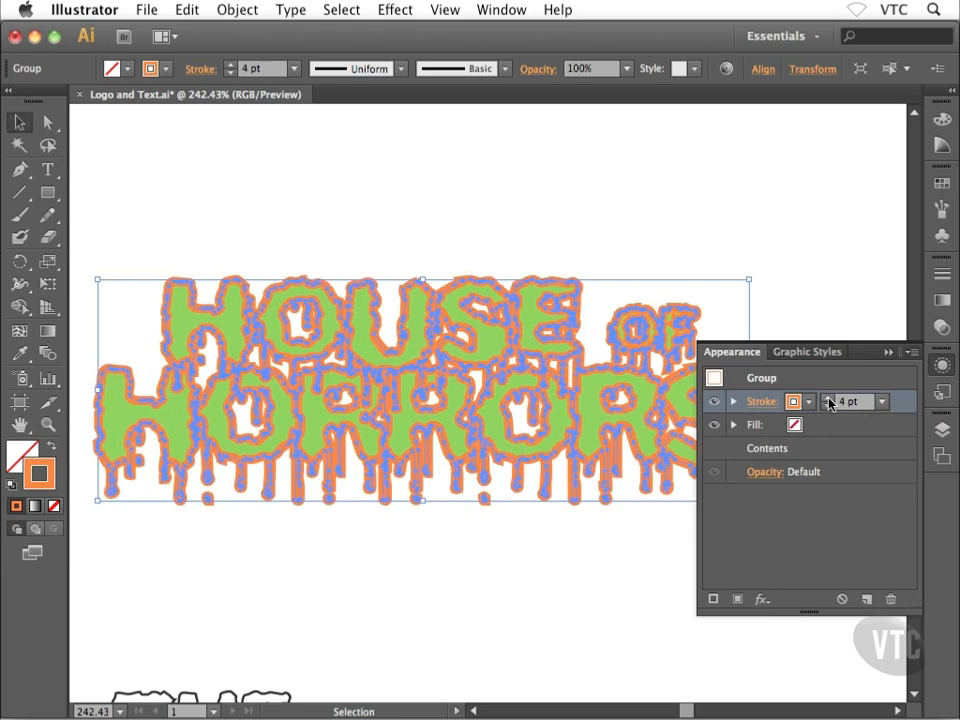
pyautogui.click(676, 242)
# Reselect the House of Horrors logo group and add a second stroke to its appearance
pyautogui.click(553, 327)
pyautogui.click(911, 354)
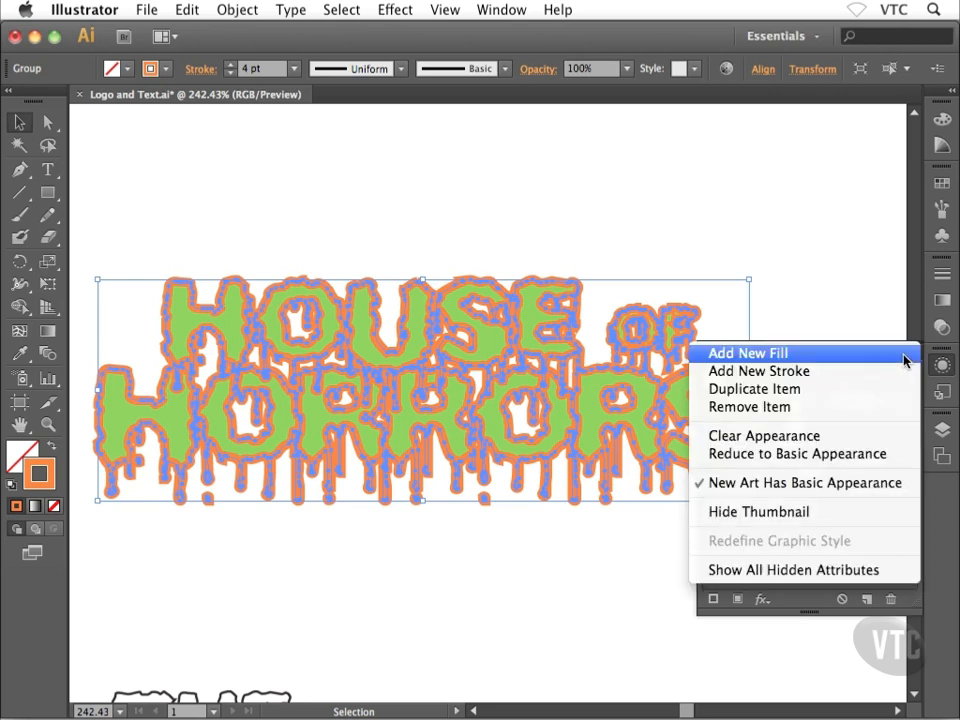
pyautogui.click(818, 373)
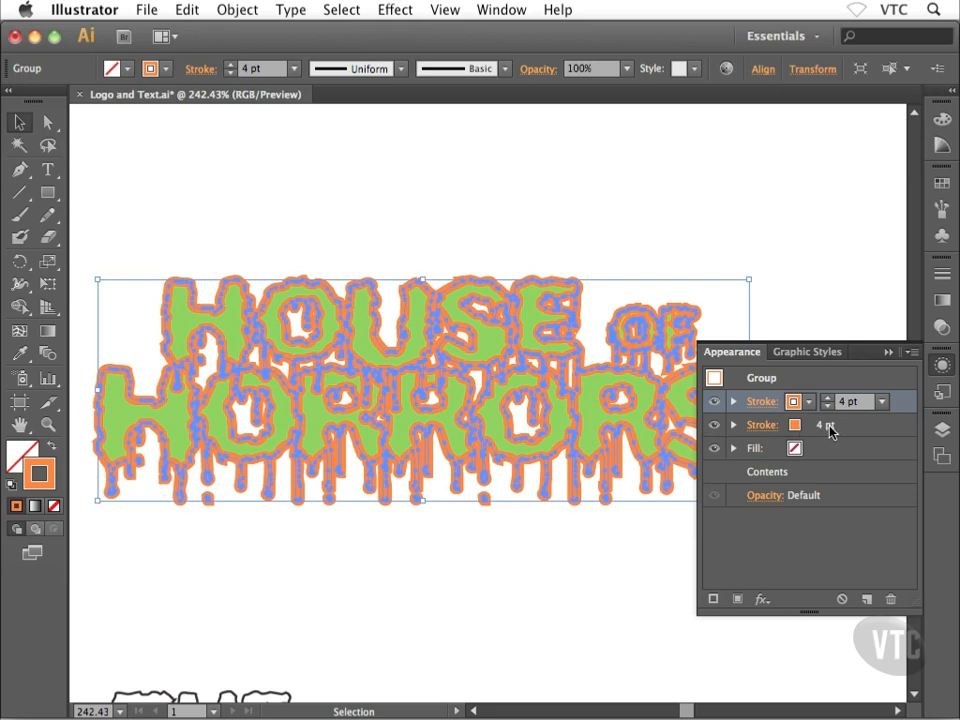
# Colour the lower of the logo's two strokes dark blue, RGB 0, 80, 124
pyautogui.click(829, 428)
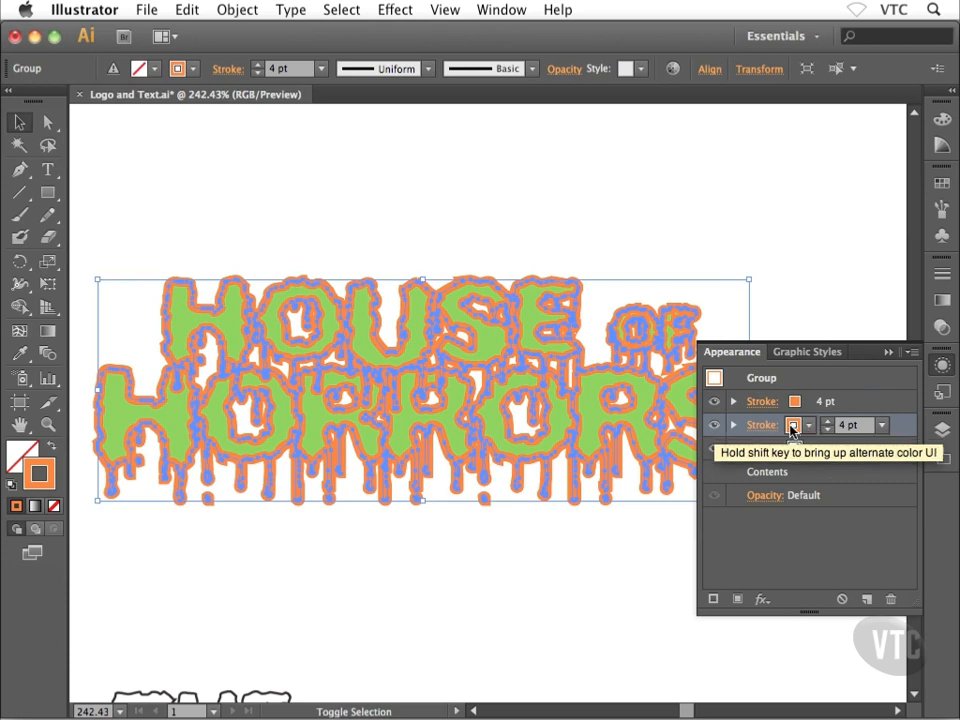
pyautogui.keyDown('shift'); pyautogui.click(792, 427); pyautogui.keyUp('shift')
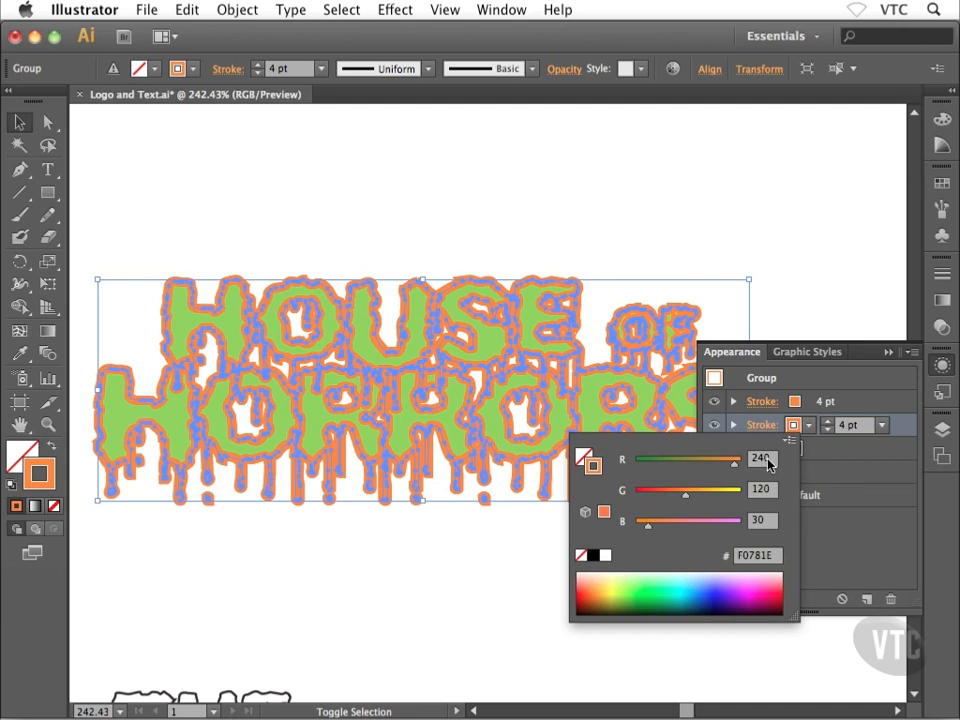
pyautogui.click(767, 458)
pyautogui.write('0')
pyautogui.press('Tab')
pyautogui.write('80')
pyautogui.press('Tab')
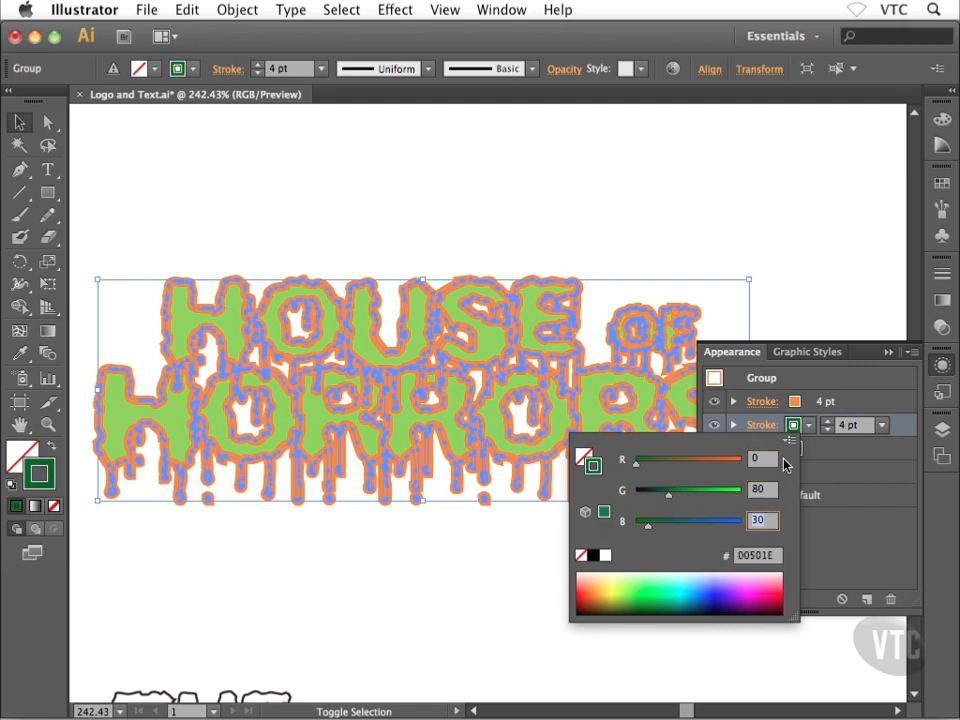
pyautogui.write('124')
pyautogui.press('Return')
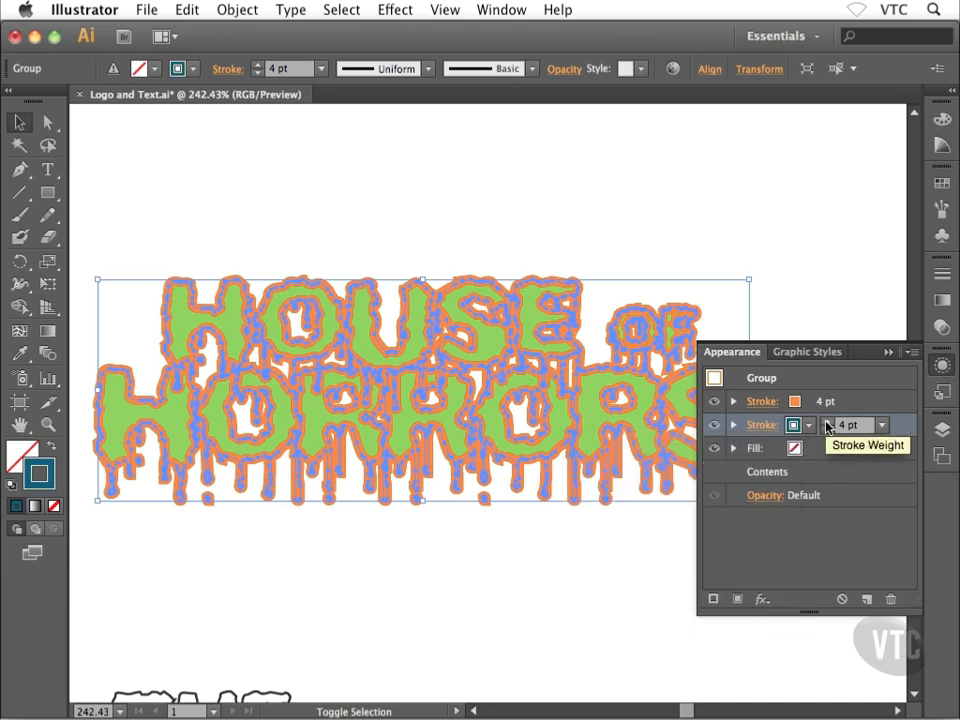
# Set the blue lower stroke's weight to 8 pt and deselect the logo
pyautogui.click(826, 422)
pyautogui.click(826, 422)
pyautogui.click(826, 422)
pyautogui.click(826, 422)
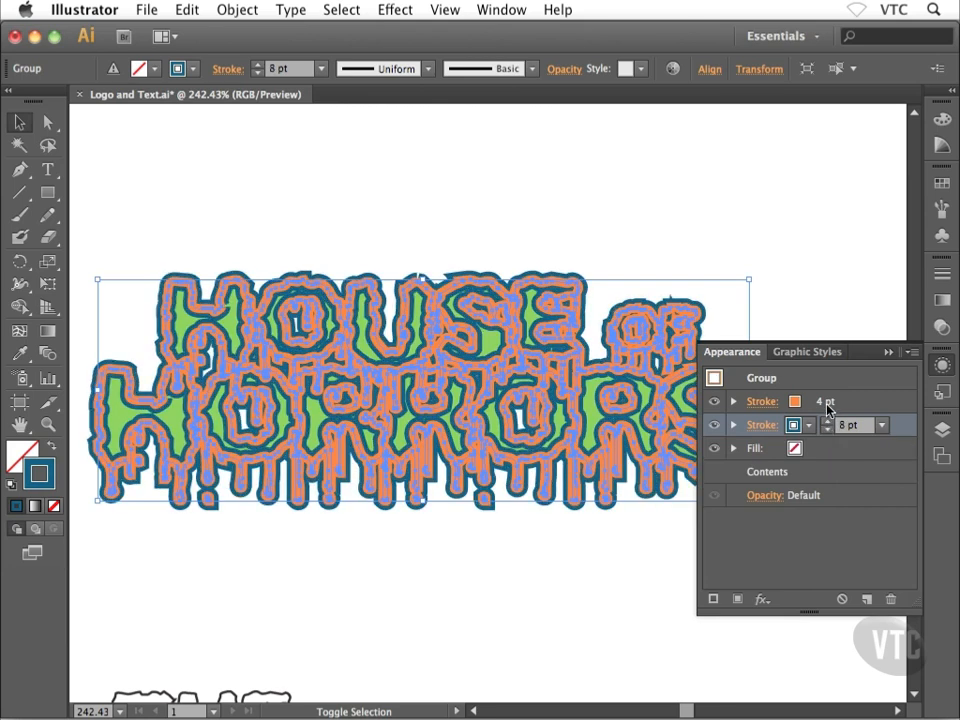
pyautogui.click(775, 300)
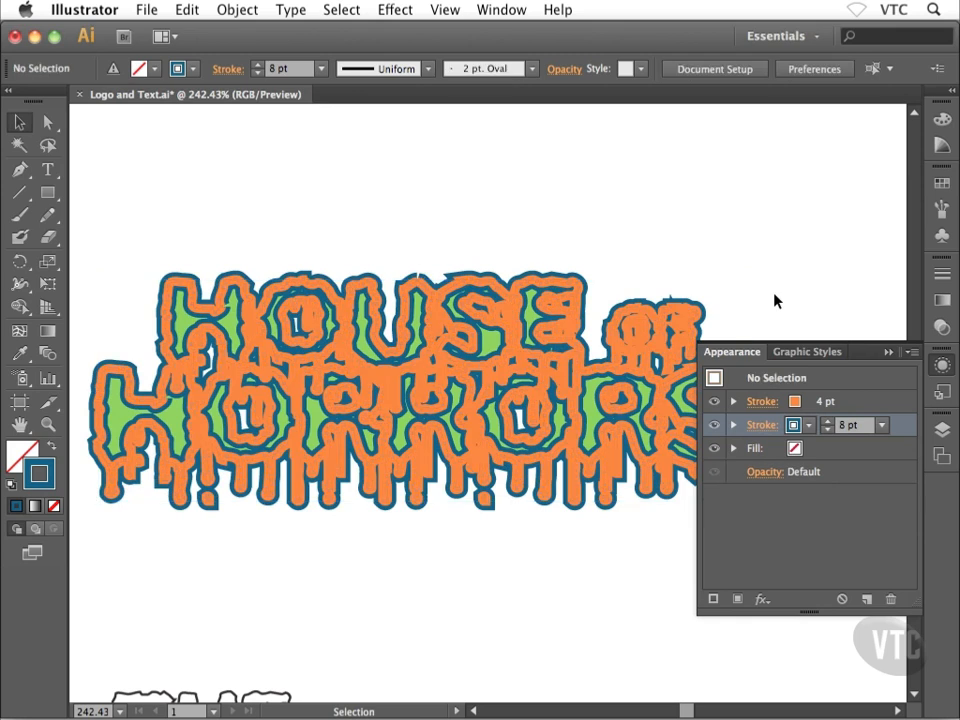